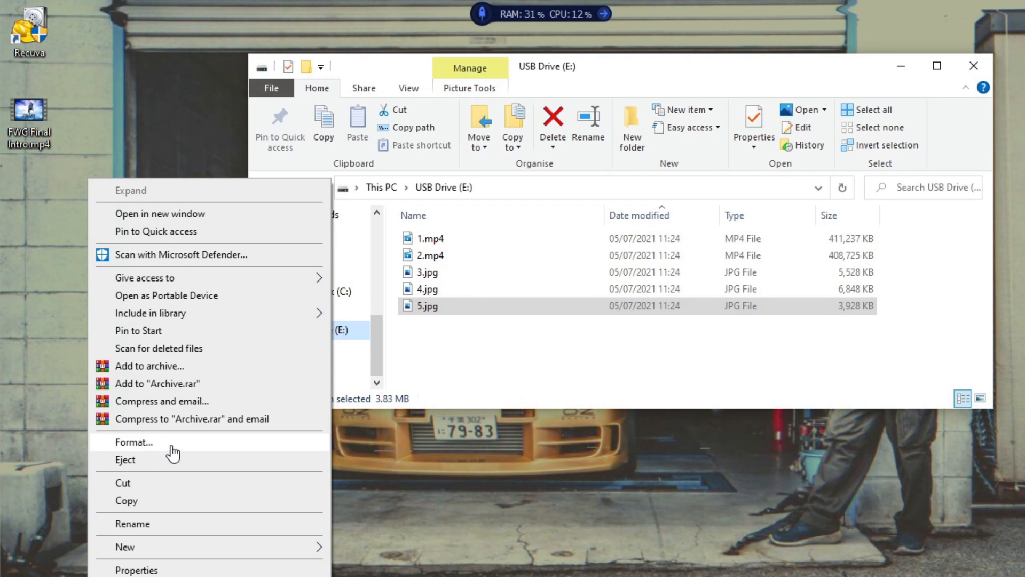
# Quick-format USB Drive (E:) as FAT, confirming the erase warning
pyautogui.click(172, 446)
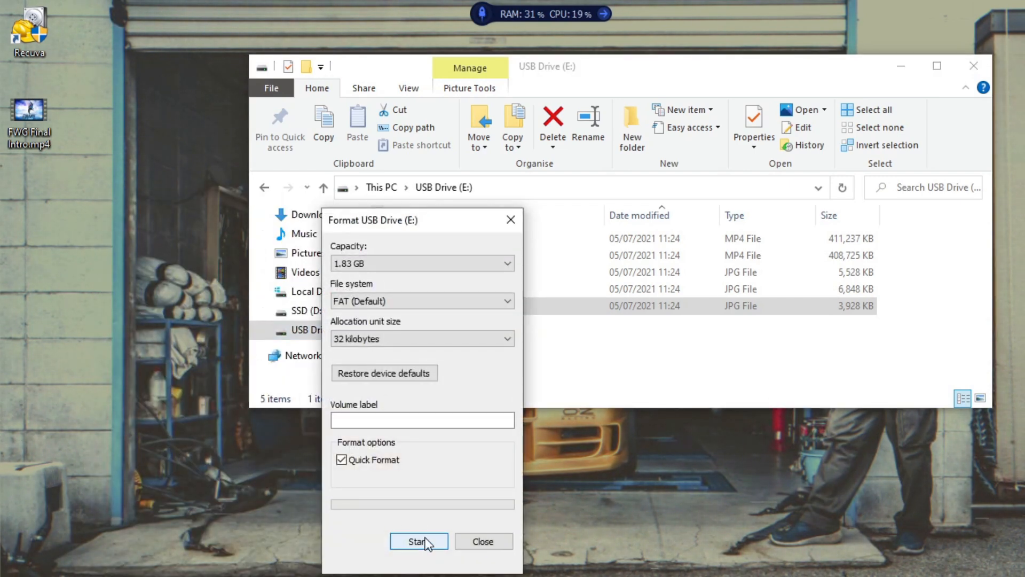
pyautogui.click(425, 541)
pyautogui.click(586, 299)
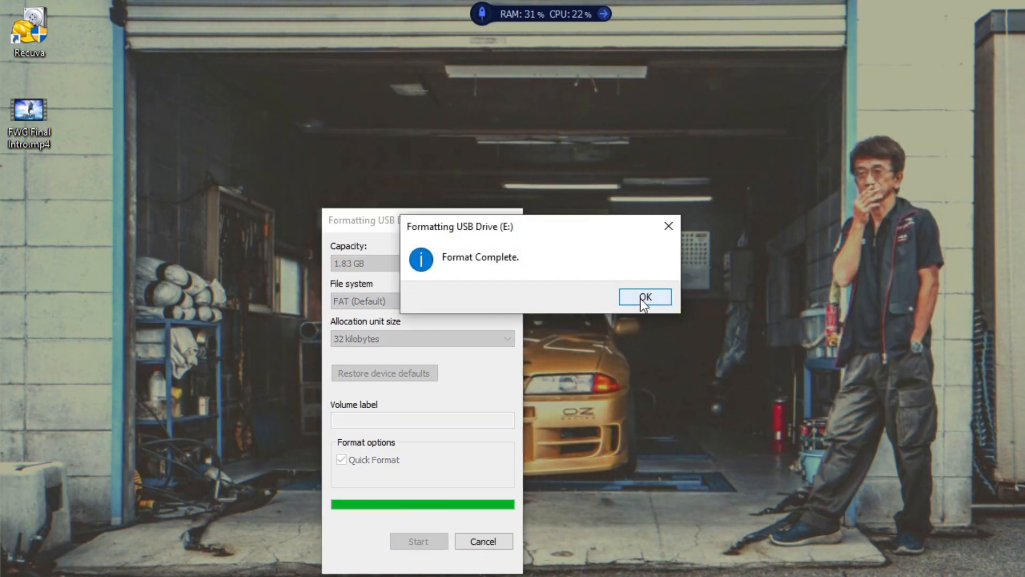
pyautogui.click(643, 297)
pyautogui.click(506, 219)
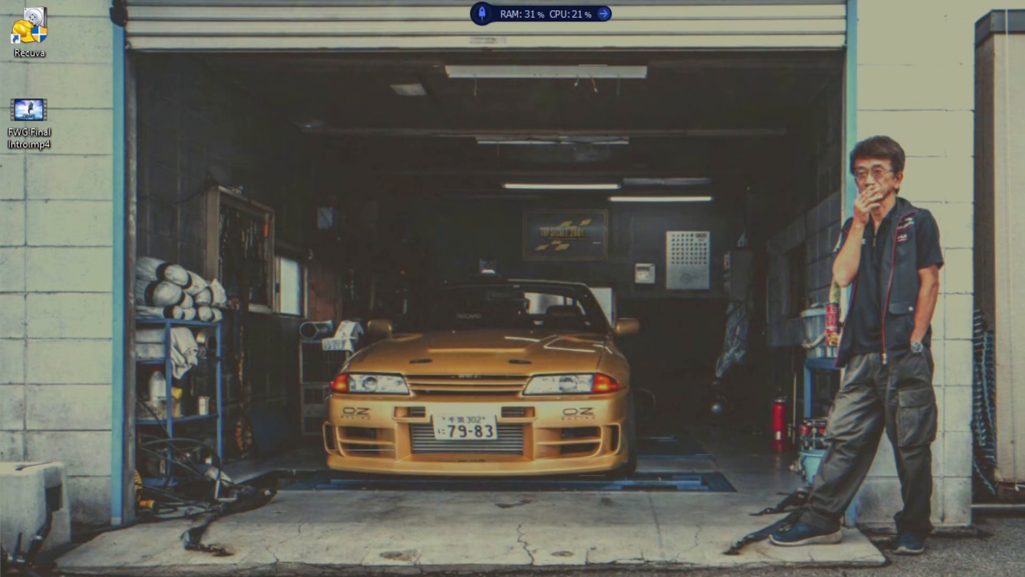
# Check that USB Drive (E:) is now empty, then close File Explorer
pyautogui.scroll(-5, 298, 320)
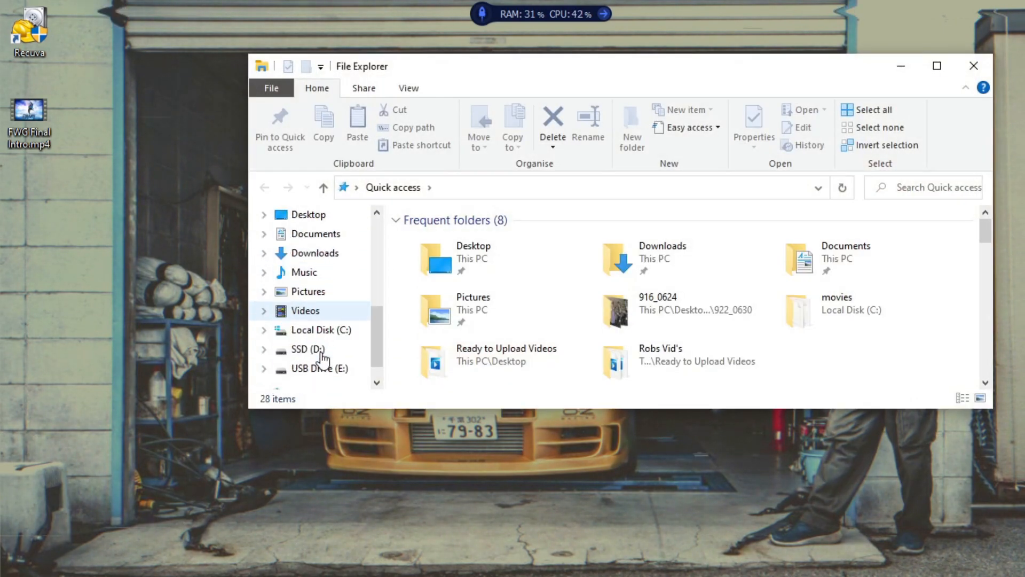
pyautogui.click(339, 368)
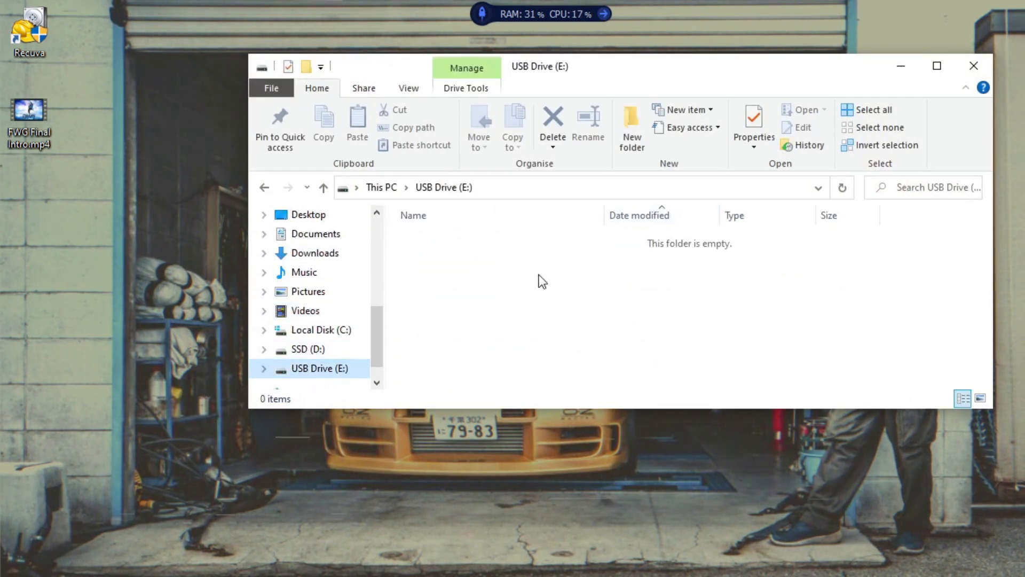
pyautogui.click(973, 63)
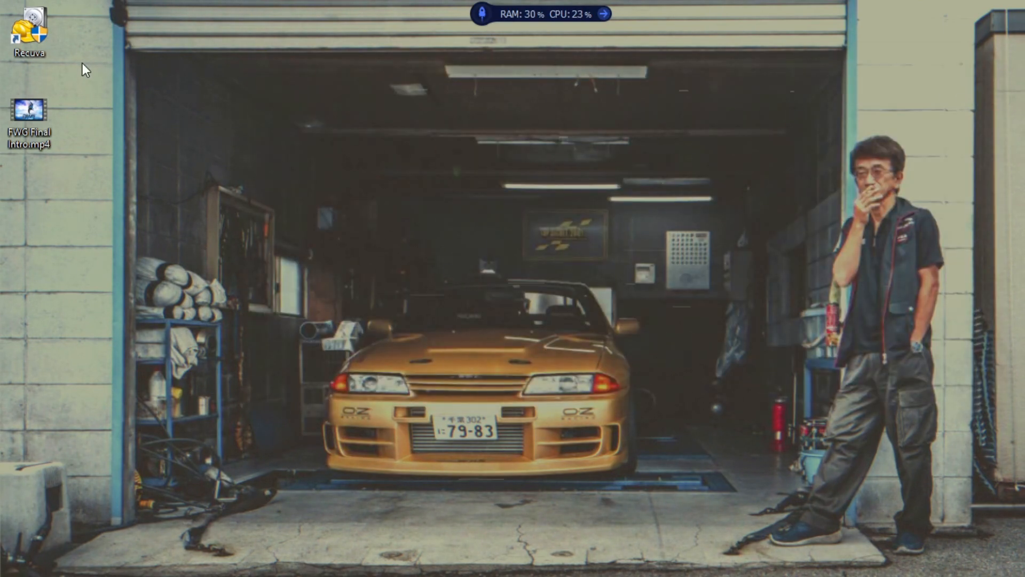
# Launch Recuva and keep All Files as the file type in the wizard
pyautogui.doubleClick(38, 38)
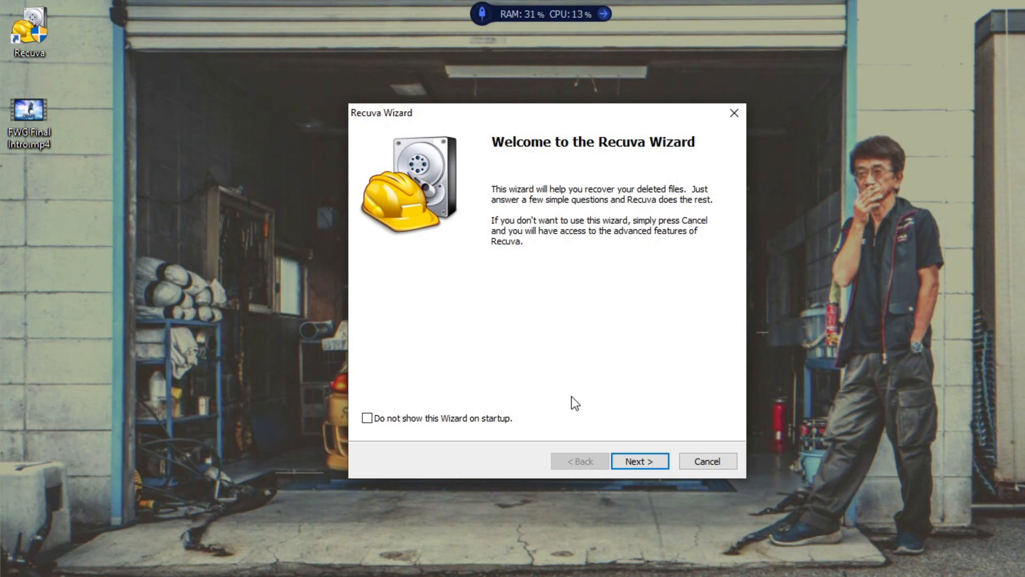
pyautogui.click(635, 462)
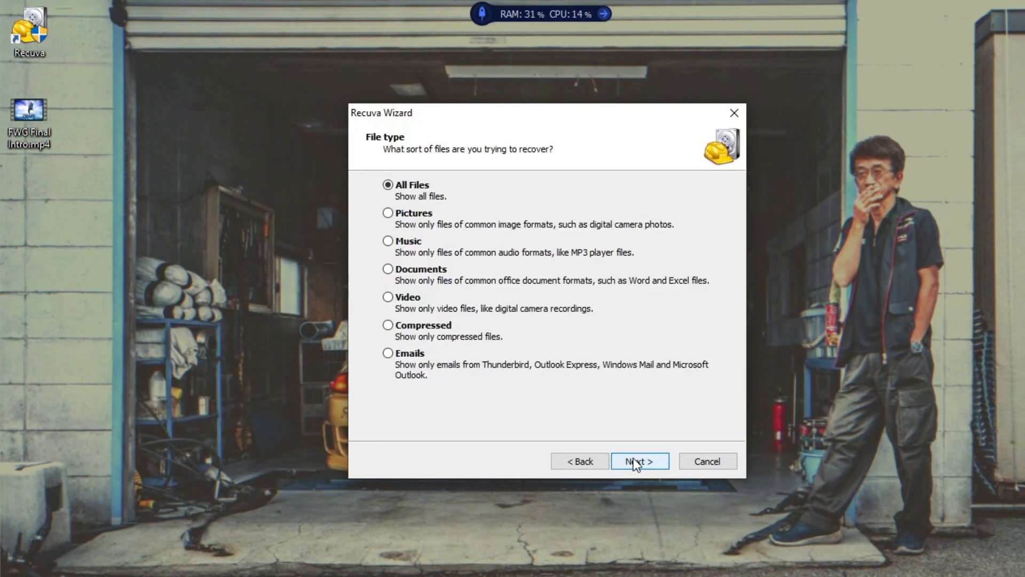
pyautogui.click(645, 460)
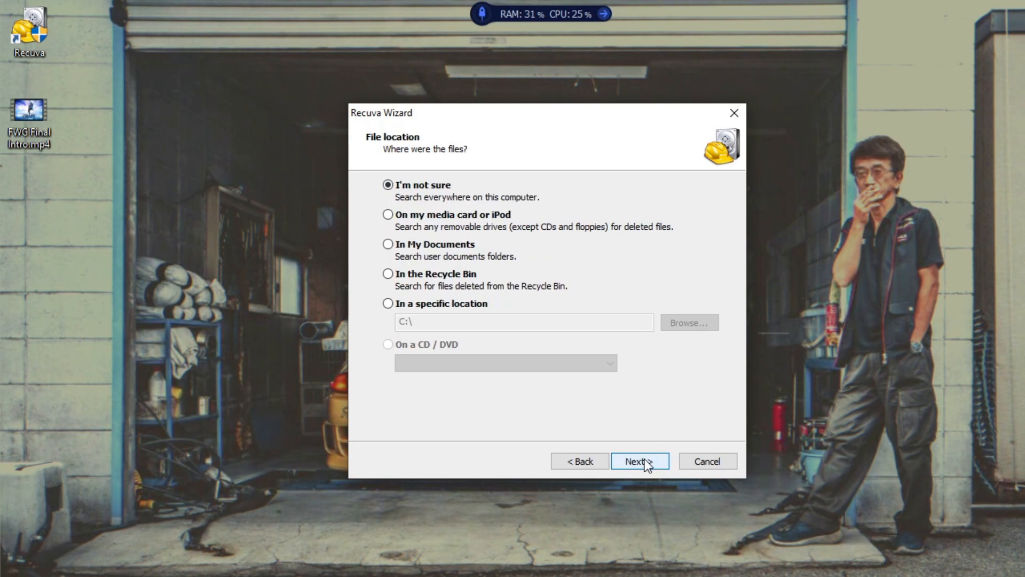
# Set the search location to USB Drive E:\ and start the deep scan
pyautogui.click(395, 305)
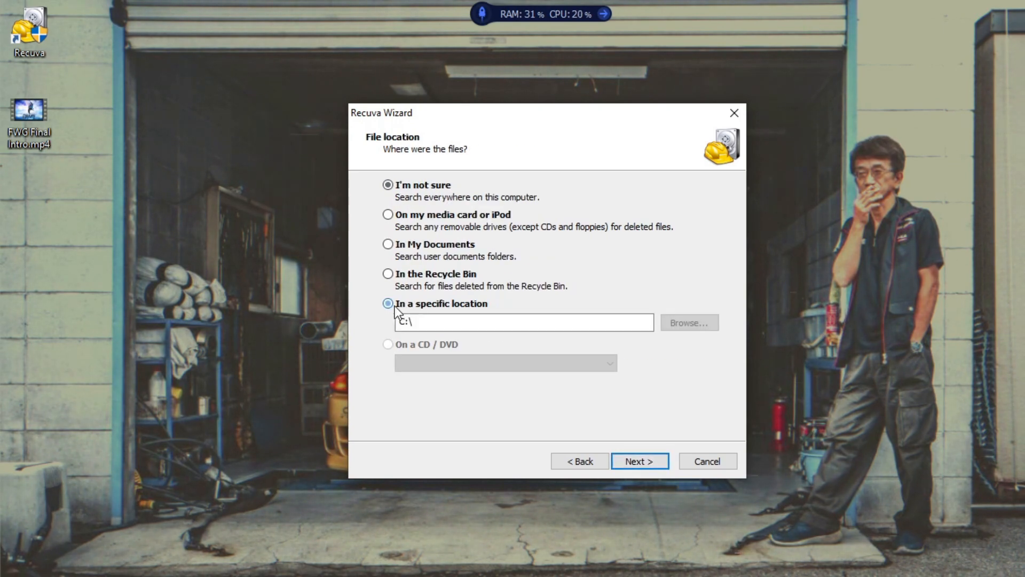
pyautogui.click(678, 323)
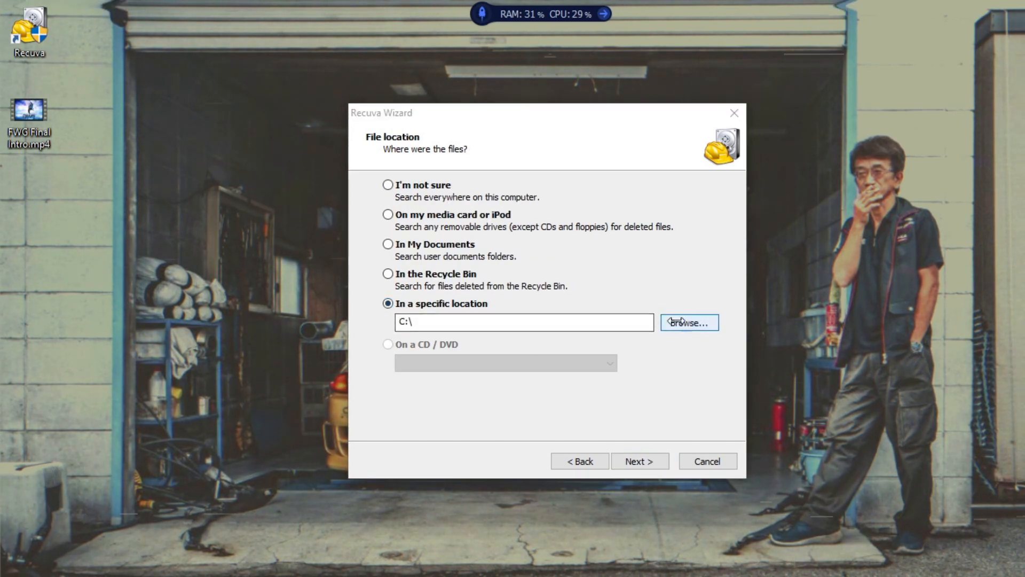
pyautogui.scroll(-5, 533, 343)
pyautogui.click(511, 321)
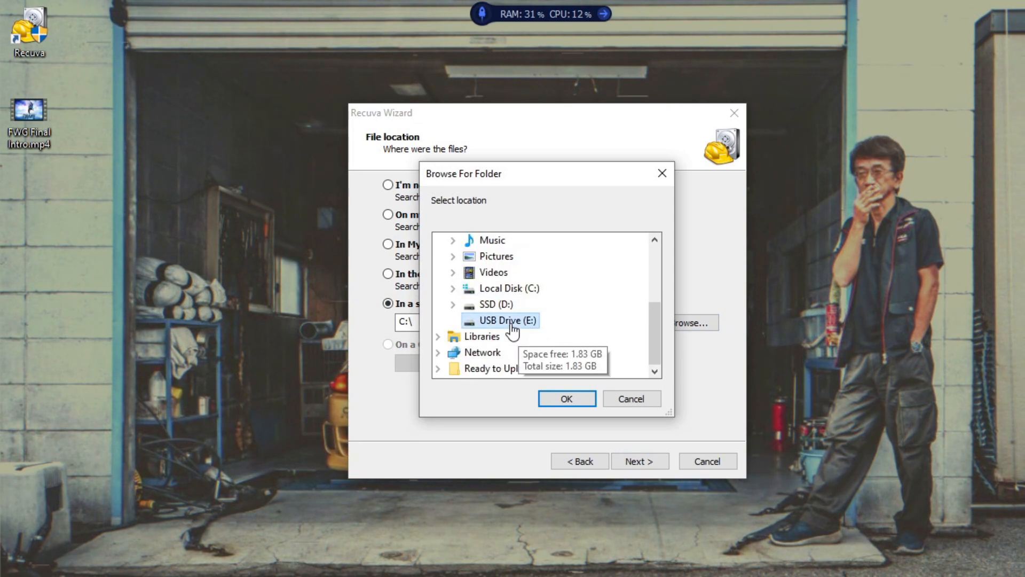
pyautogui.click(563, 395)
pyautogui.click(641, 462)
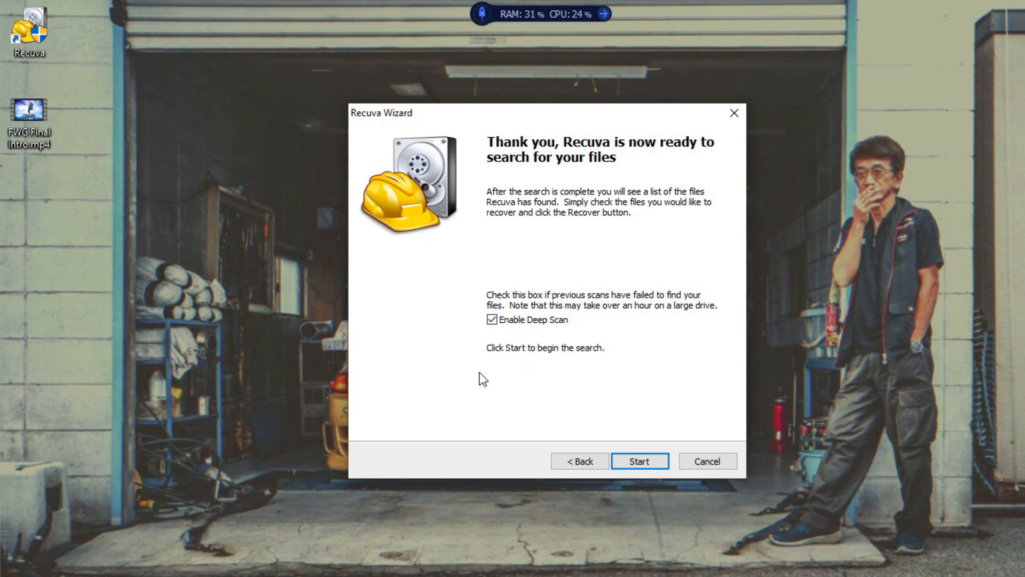
pyautogui.click(649, 460)
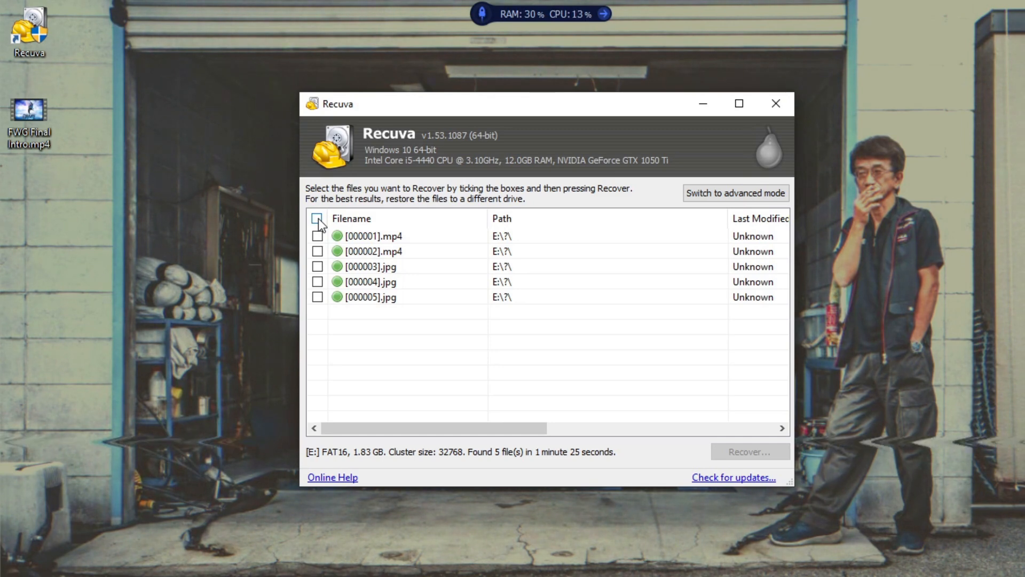
# Create a new desktop folder named 'Lukes usb contents', correcting the typo
pyautogui.rightClick(844, 351)
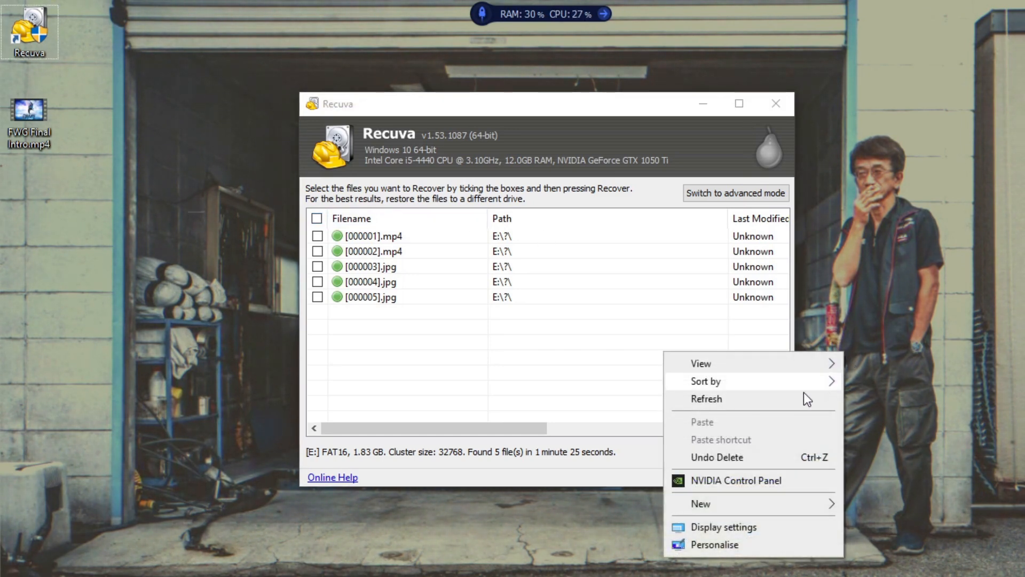
pyautogui.moveTo(744, 505)
pyautogui.click(884, 320)
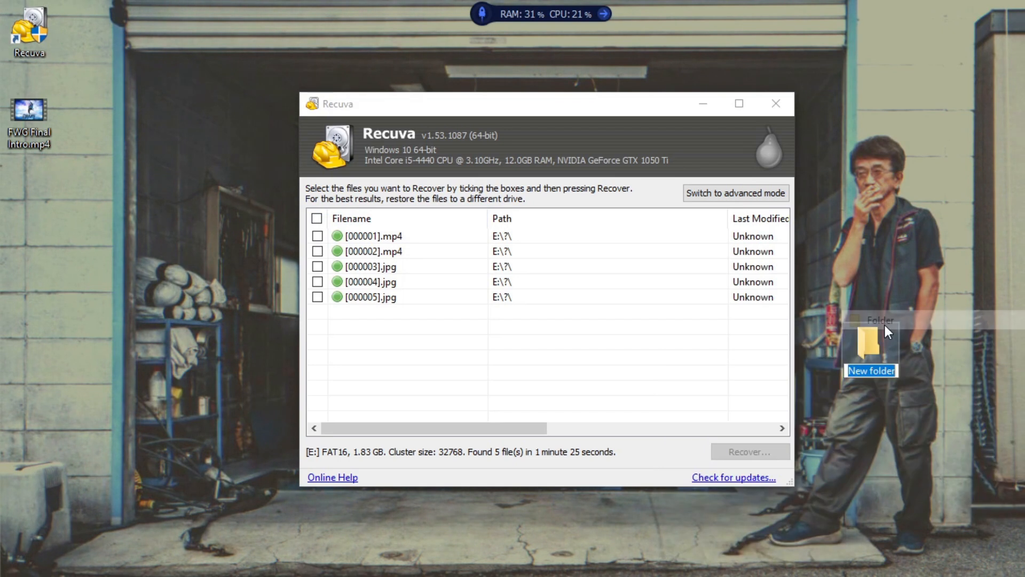
pyautogui.write('Lukes ')
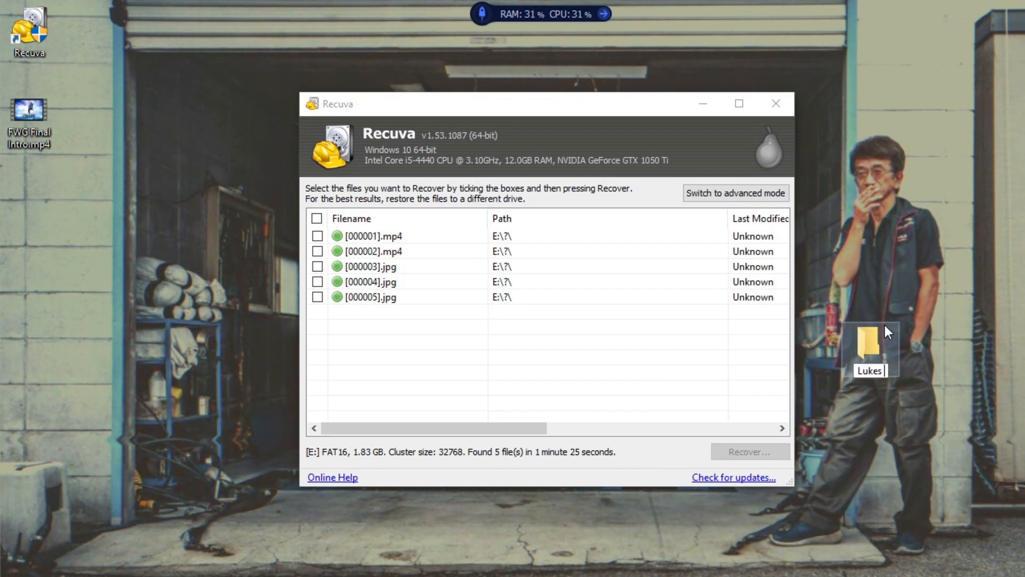
pyautogui.write('usb contest')
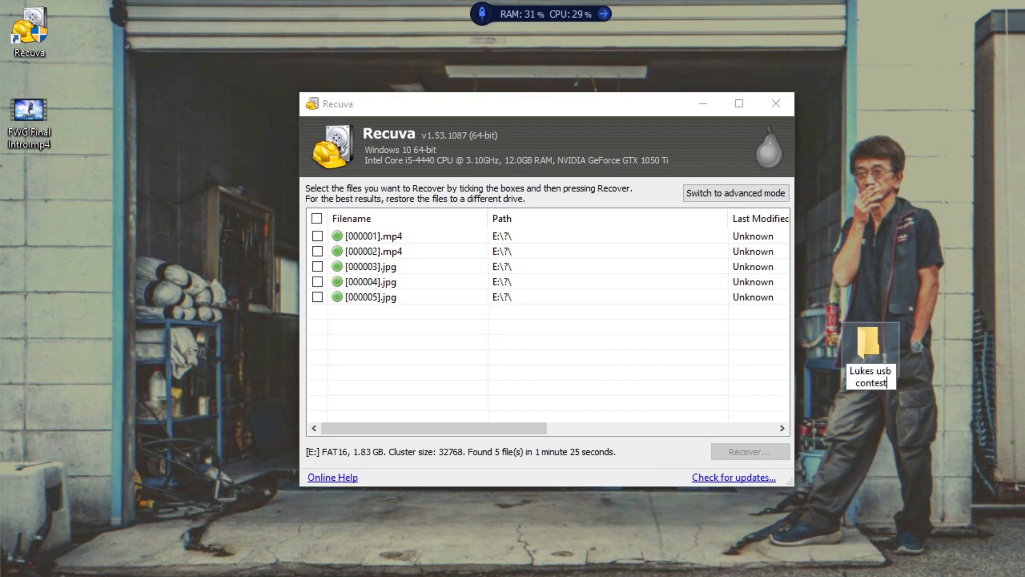
pyautogui.write('nt')
pyautogui.press('BackSpace')
pyautogui.press('BackSpace')
pyautogui.press('BackSpace')
pyautogui.write('nts')
pyautogui.press('Return')
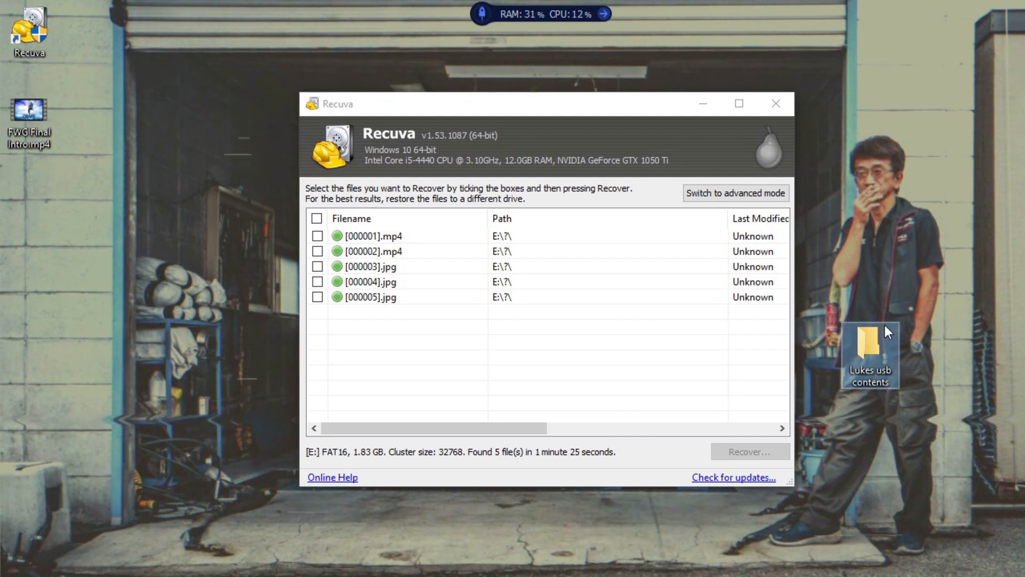
# Recover all five found files into Desktop\Lukes usb contents
pyautogui.click(316, 219)
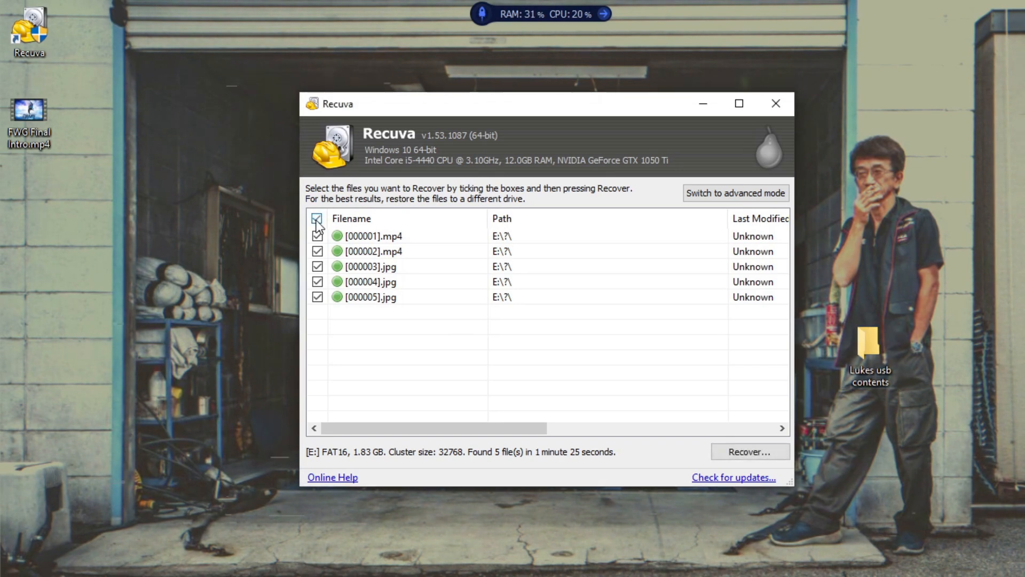
pyautogui.click(747, 451)
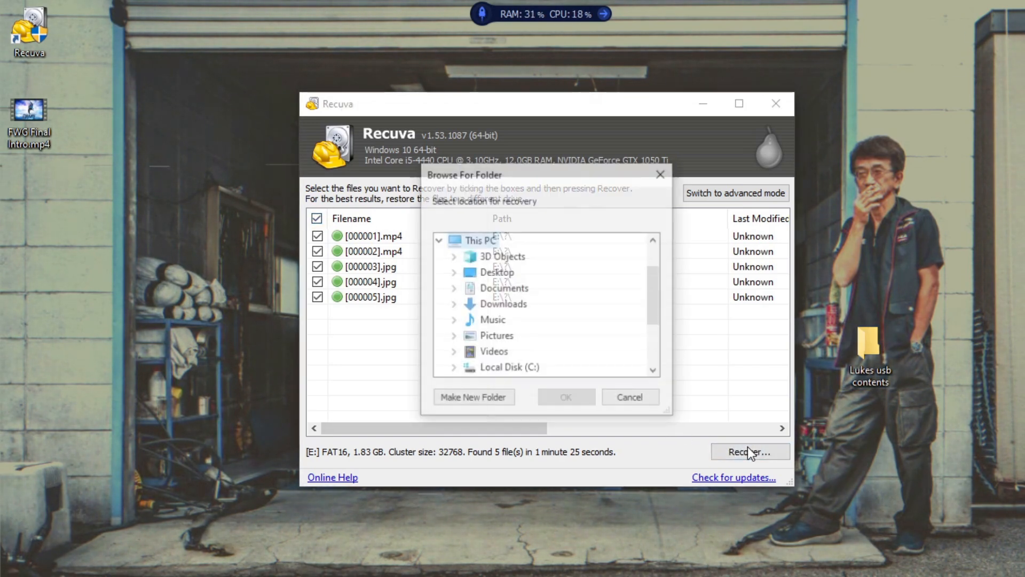
pyautogui.click(453, 272)
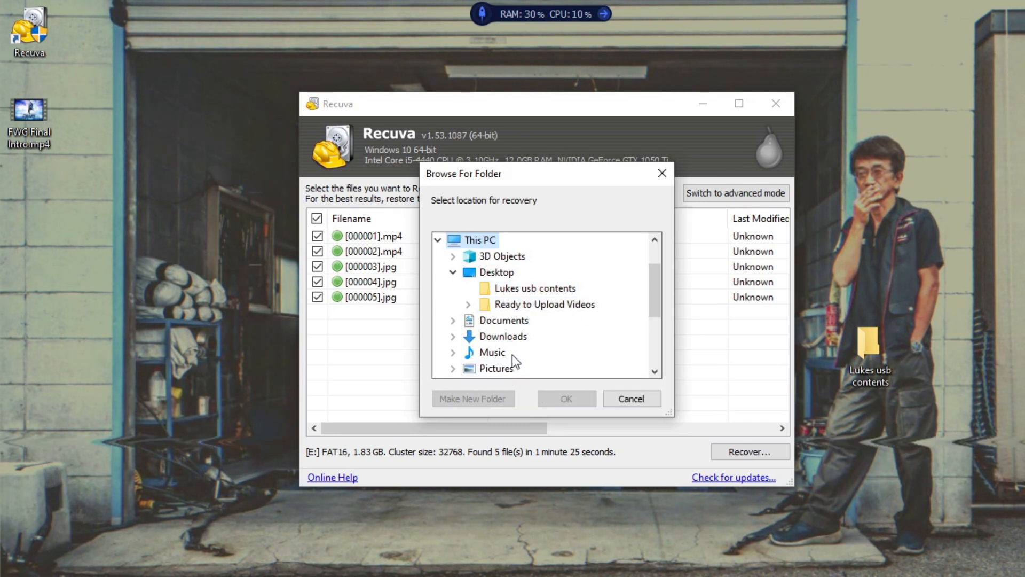
pyautogui.click(522, 289)
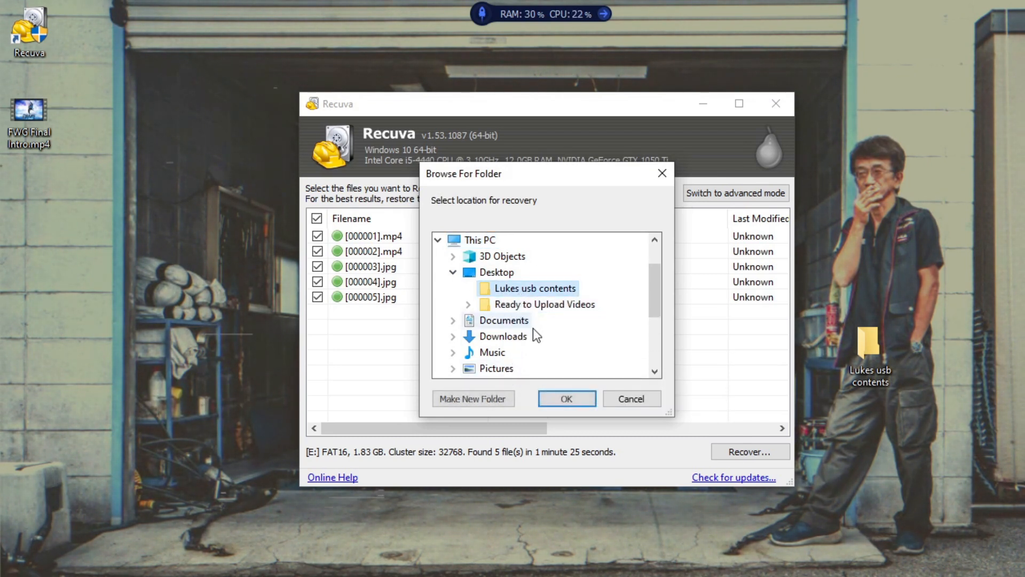
pyautogui.click(566, 400)
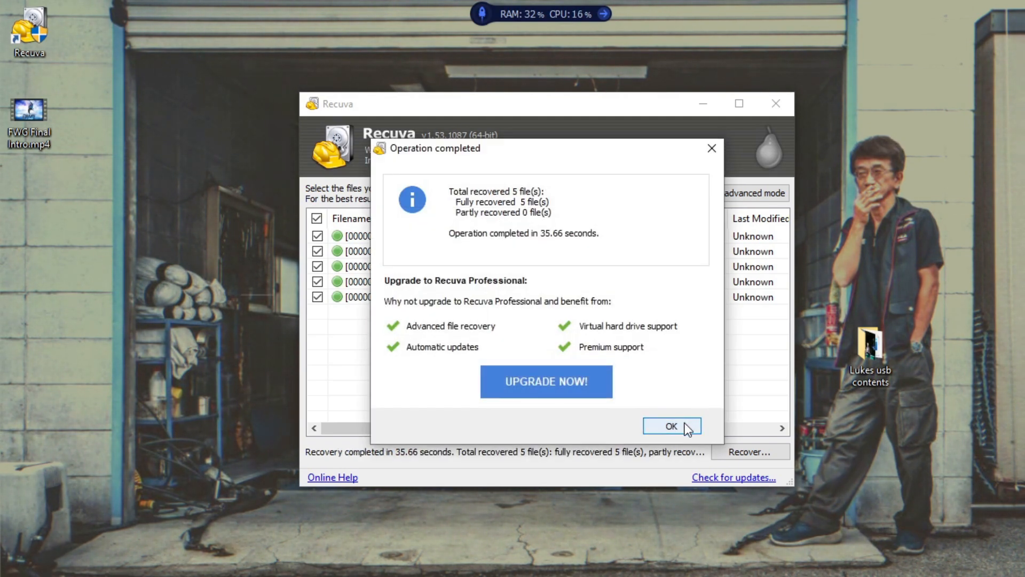
# Close the recovery summary, open Lukes usb contents and view [000005].jpg
pyautogui.click(672, 426)
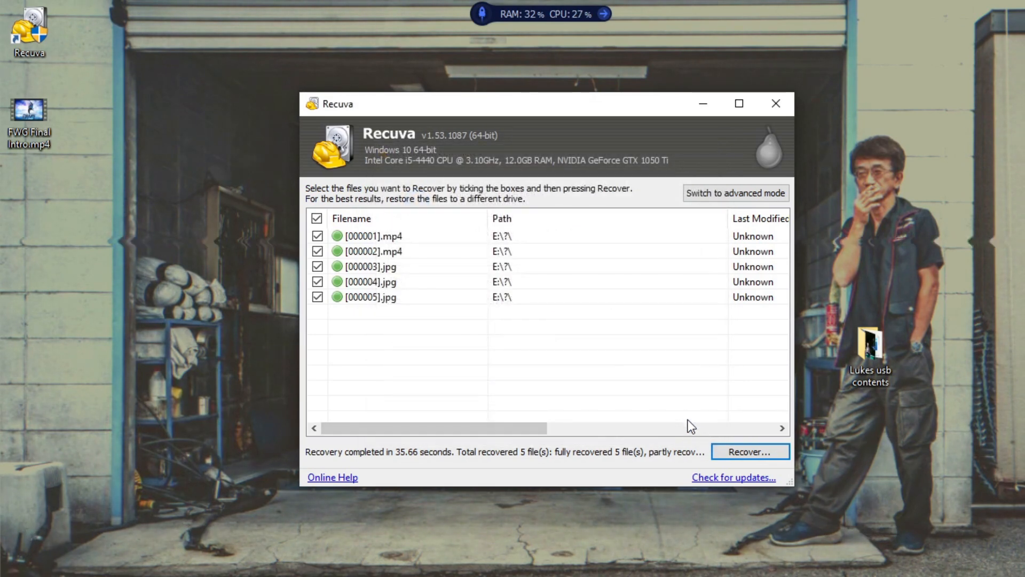
pyautogui.doubleClick(867, 355)
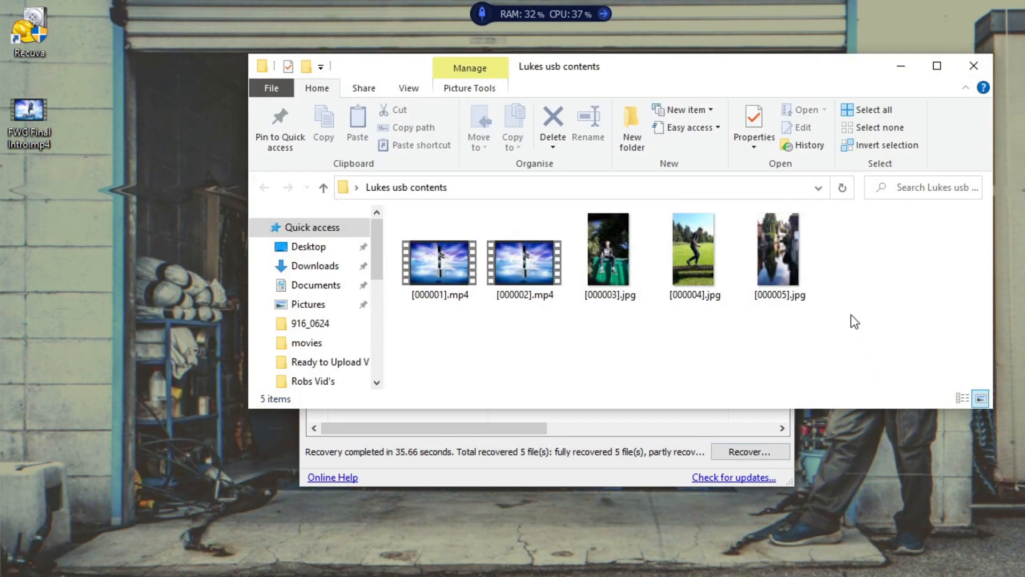
pyautogui.doubleClick(784, 294)
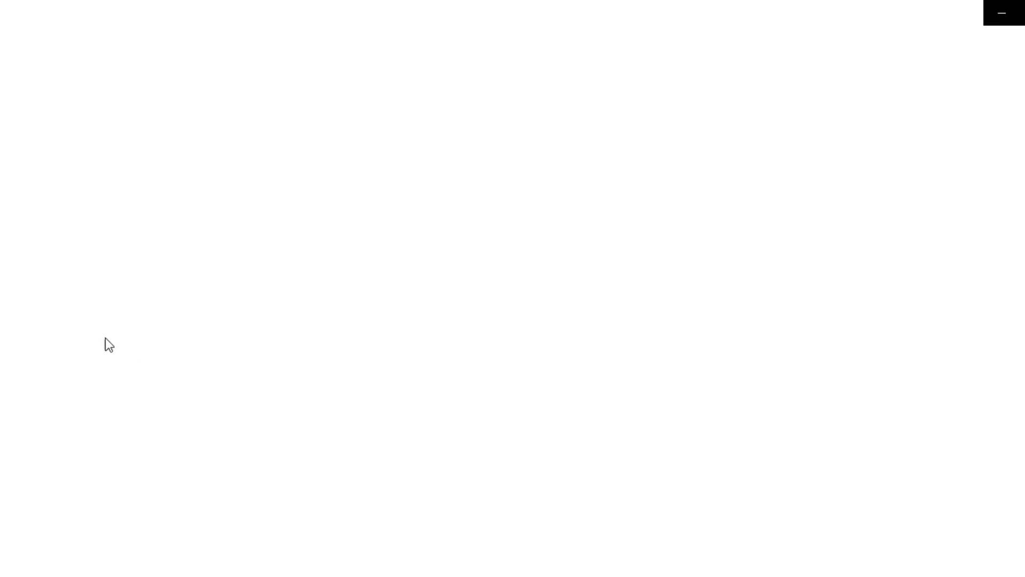
# Browse back through the recovered photos, play [000002].mp4, then close Photos
pyautogui.click(40, 311)
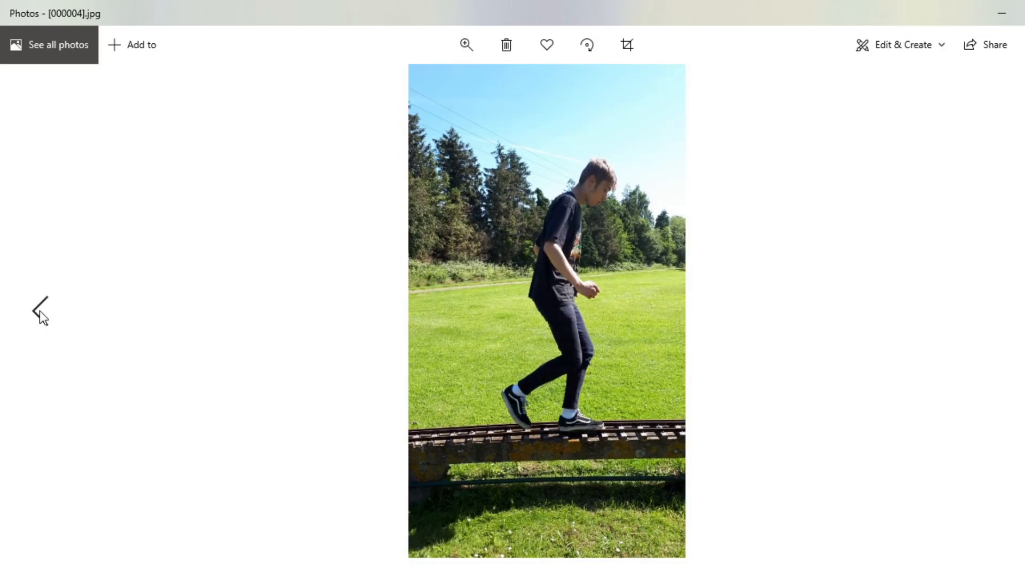
pyautogui.click(42, 318)
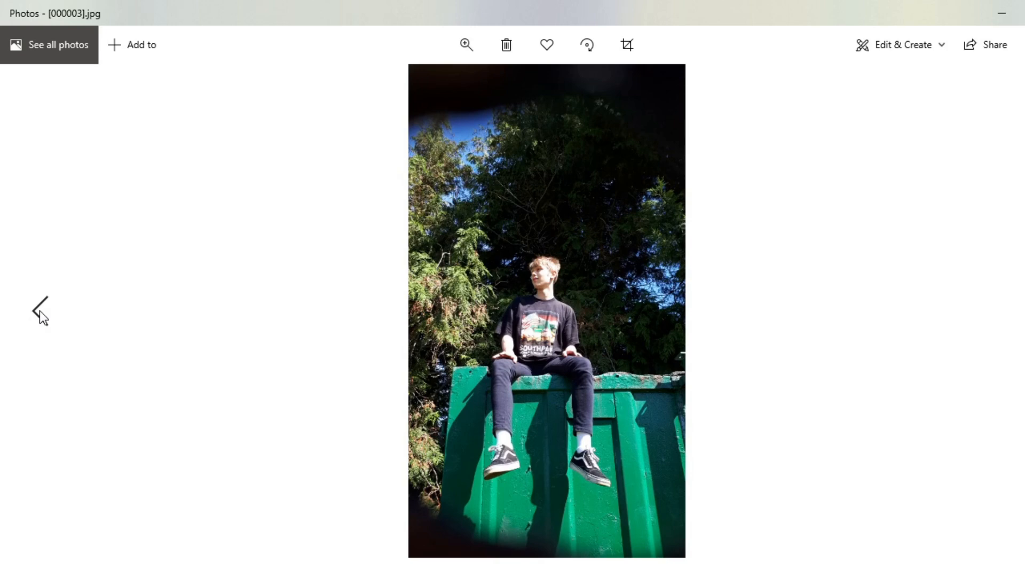
pyautogui.click(40, 312)
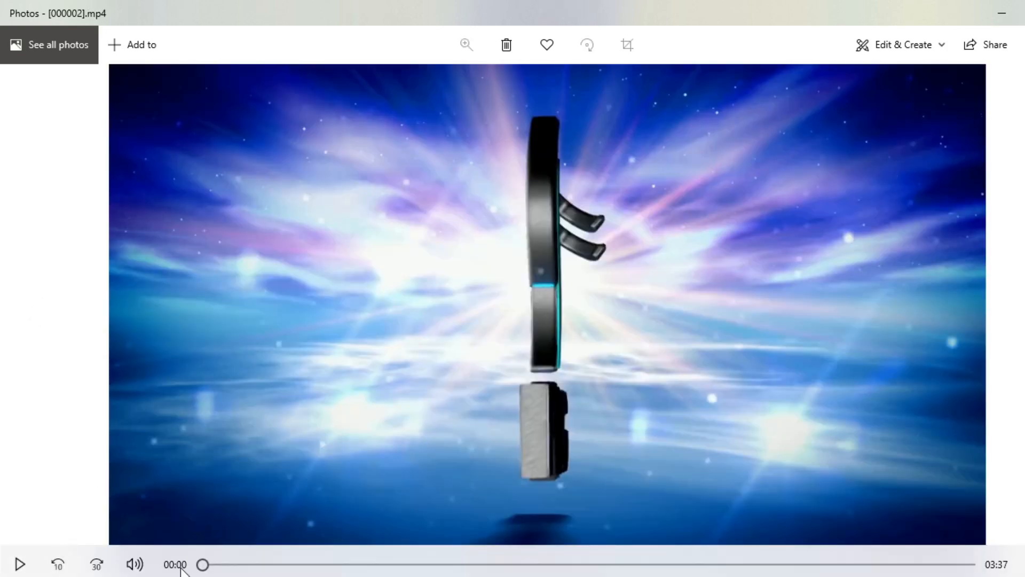
pyautogui.click(22, 564)
pyautogui.click(20, 564)
pyautogui.moveTo(205, 565); pyautogui.dragTo(956, 565)
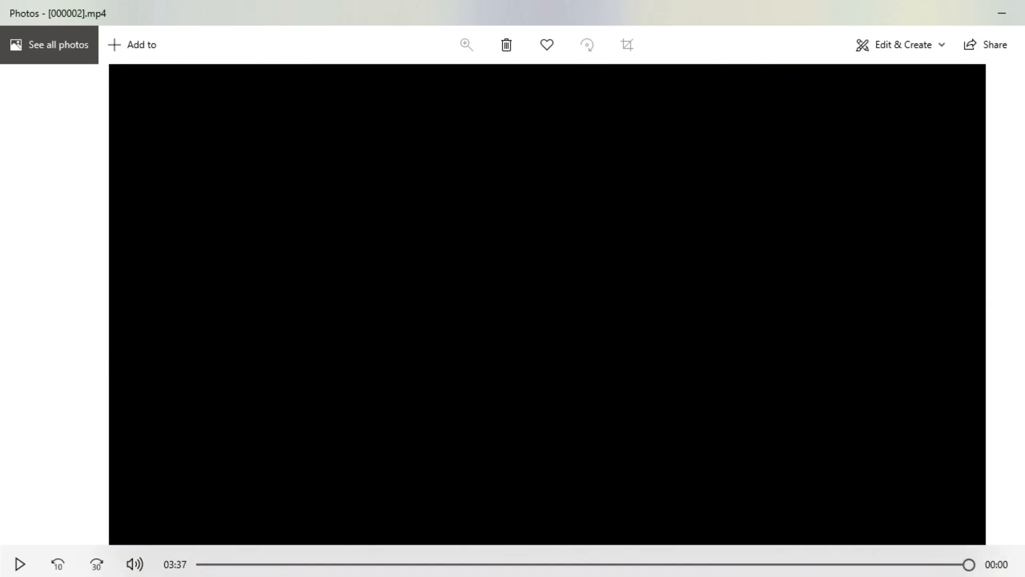
pyautogui.hotkey('alt', 'F4')
# Play [000001].mp4, skipping through to near the end, then close the player
pyautogui.click(437, 273)
pyautogui.doubleClick(436, 273)
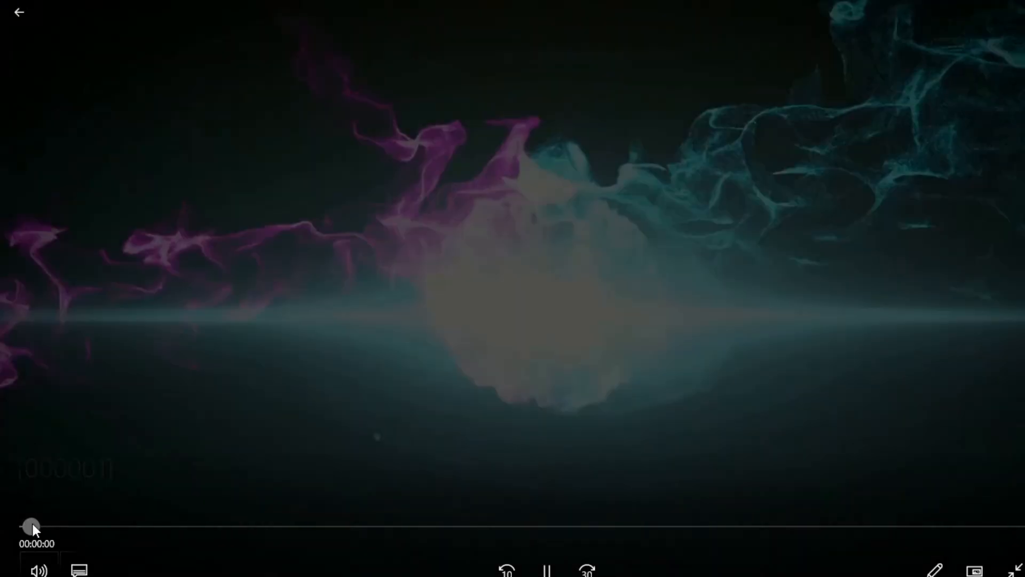
pyautogui.moveTo(32, 526); pyautogui.dragTo(1008, 517)
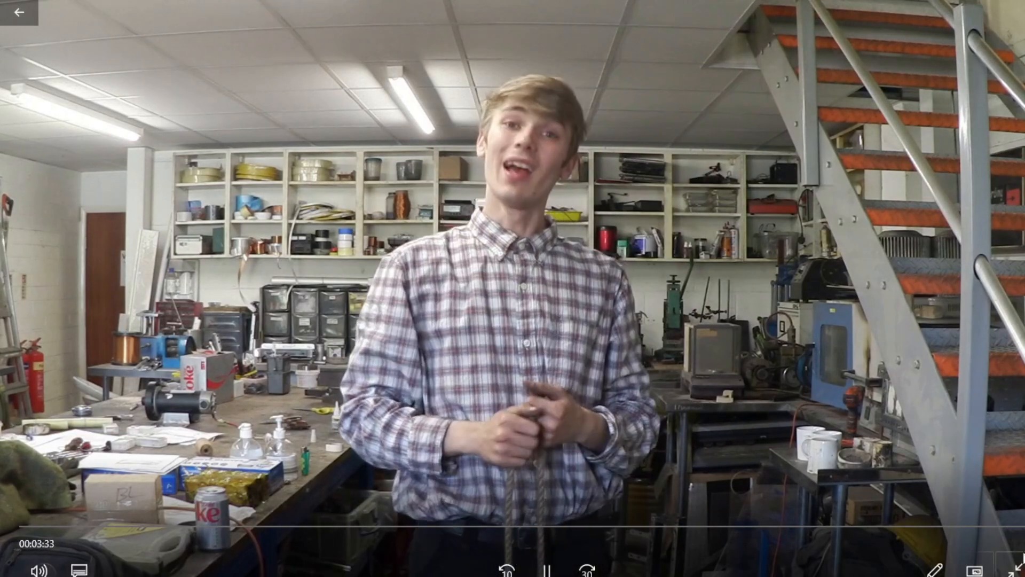
pyautogui.click(1015, 569)
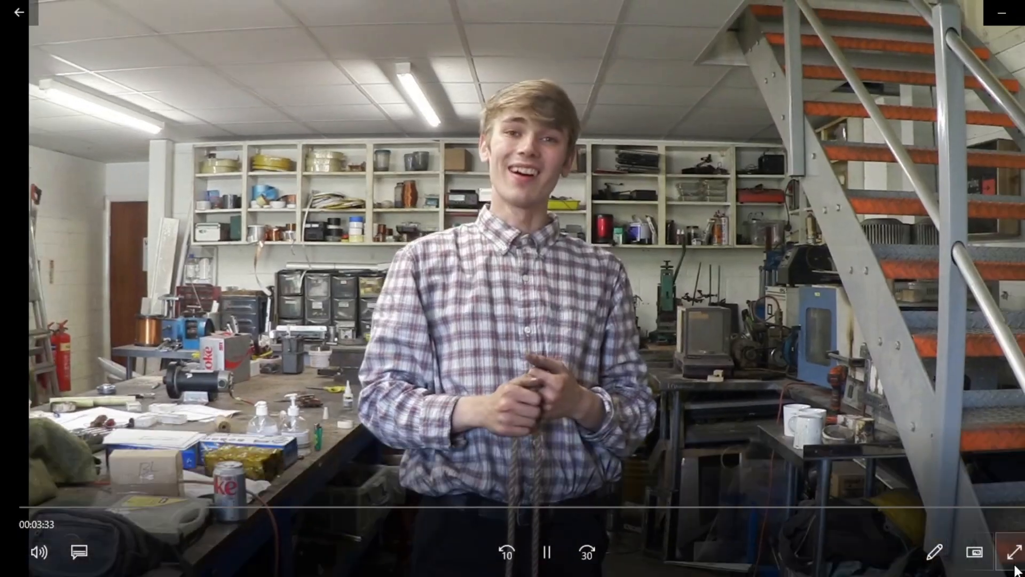
pyautogui.click(1023, 11)
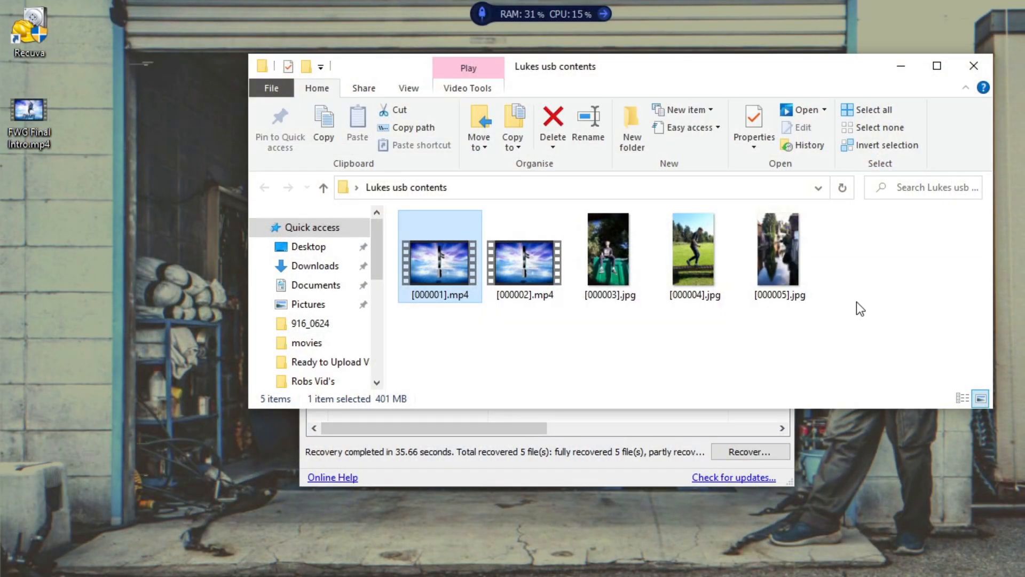